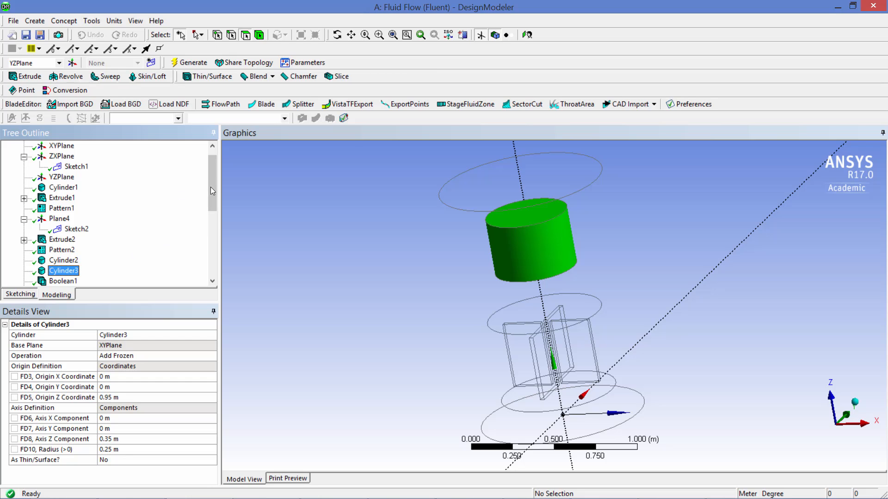
Review the mixer geometry's feature history, from the cylinders and patterns through the Boolean operations and bodies
drag(210, 187, 212, 210)
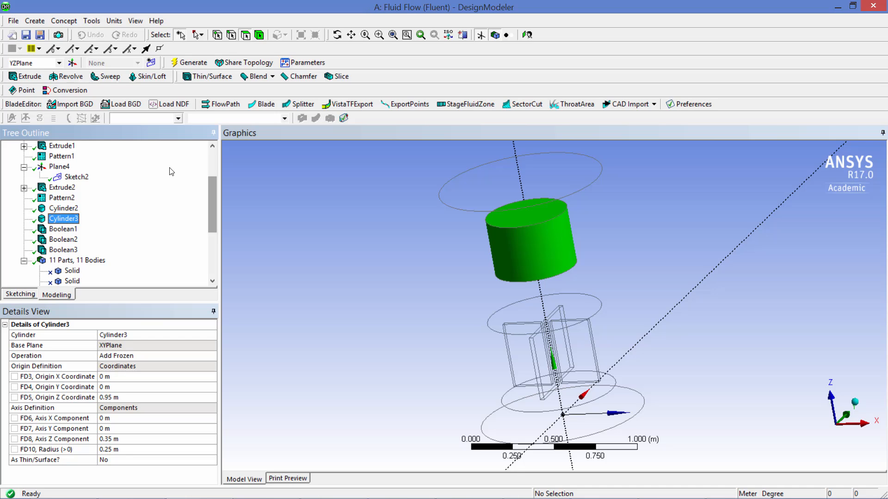
click(325, 219)
scroll(152, 239, down, 4)
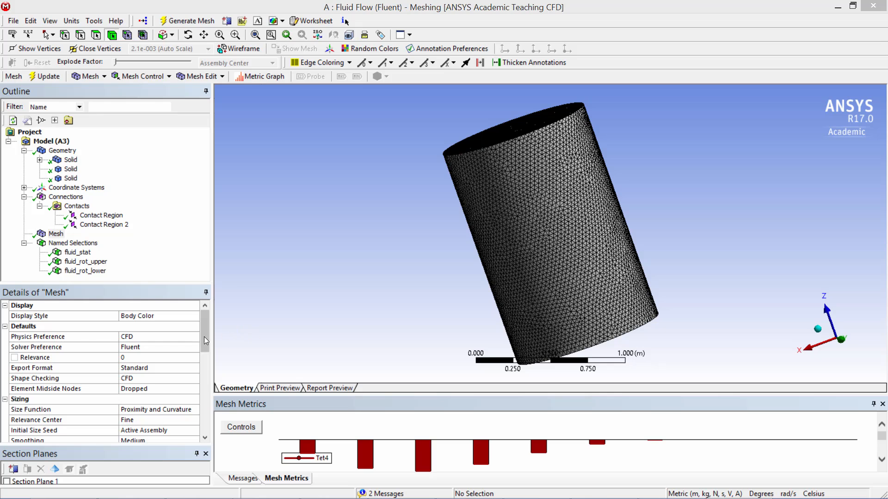
Examine the mesh statistics and inspect the mesh interior with Section Plane 1, restoring the full view at the end
scroll(167, 336, down, 8)
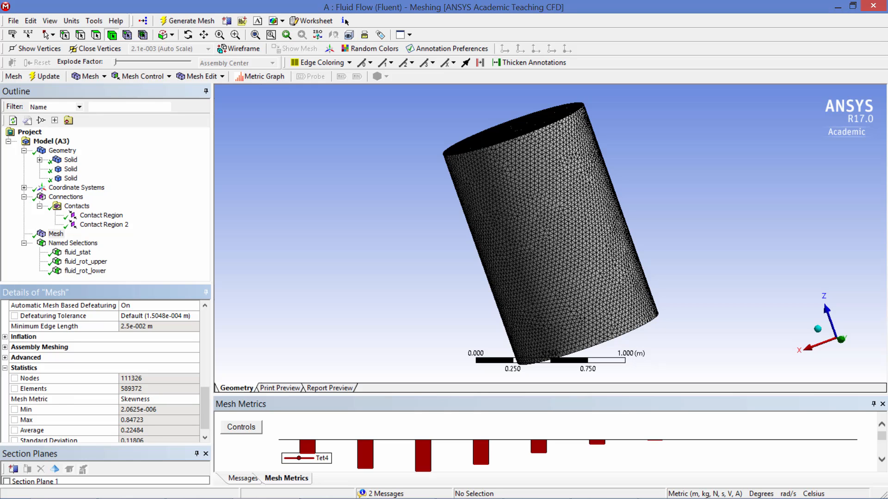
click(6, 482)
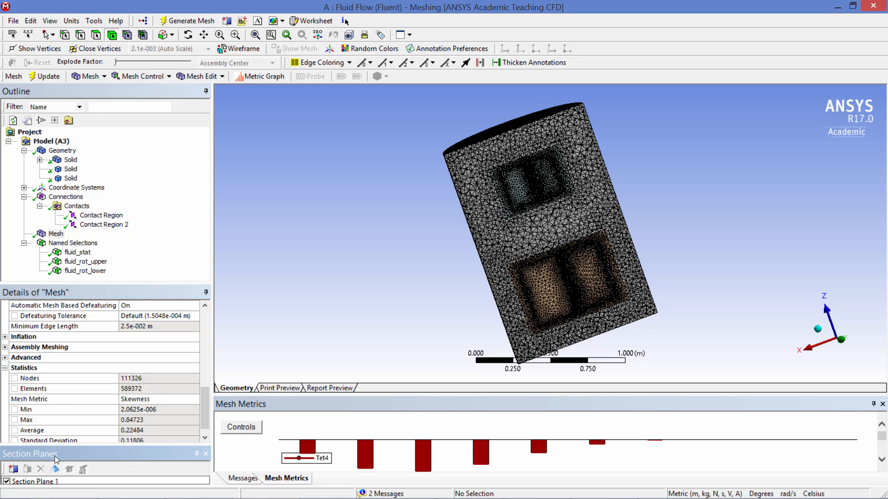
click(7, 481)
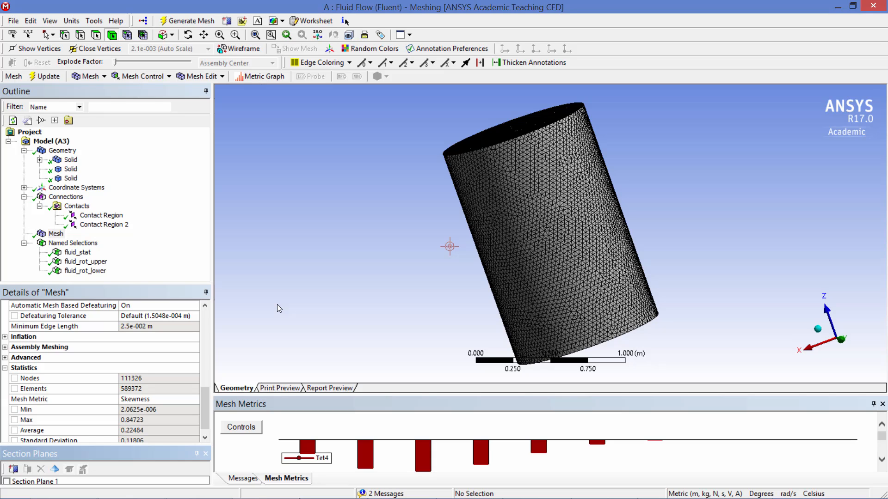
click(367, 230)
Inspect the fluid_rot_upper and fluid_rot_lower named selections and both contact regions in the meshing model
click(94, 262)
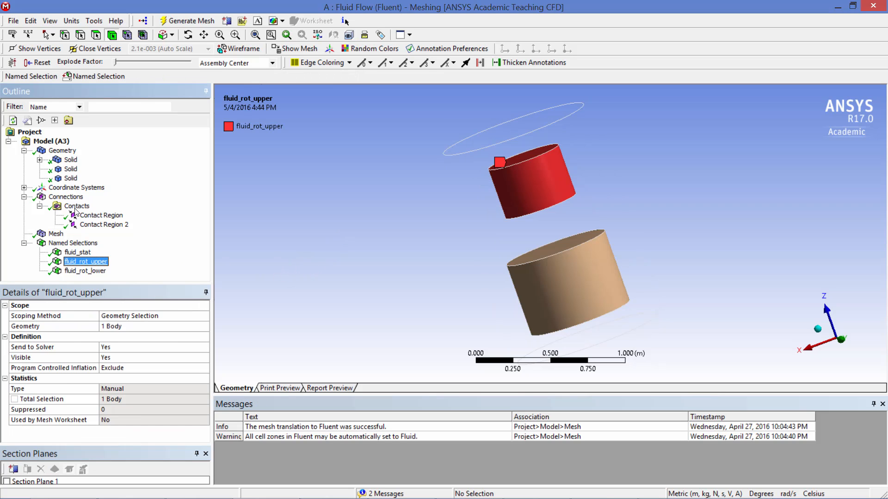
click(94, 272)
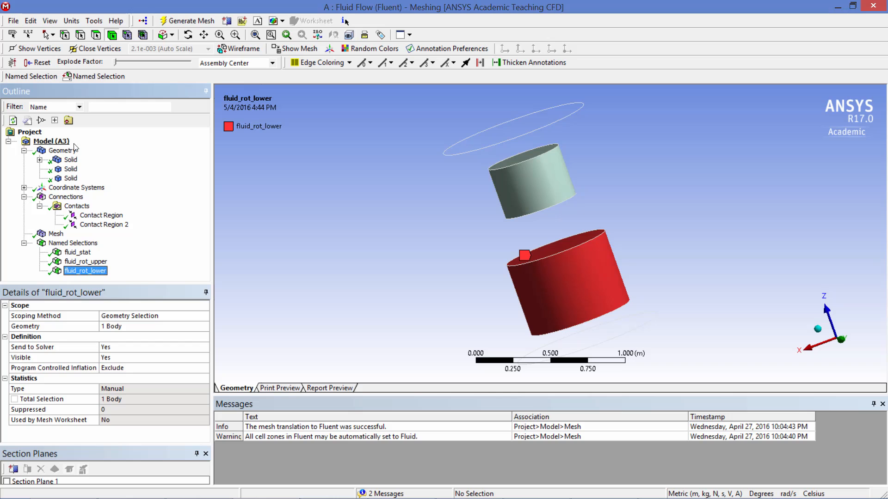
click(95, 215)
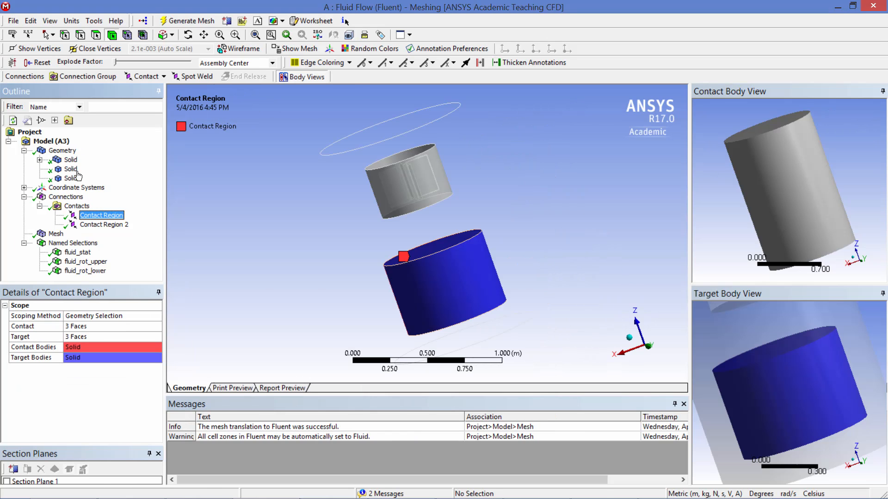
click(99, 225)
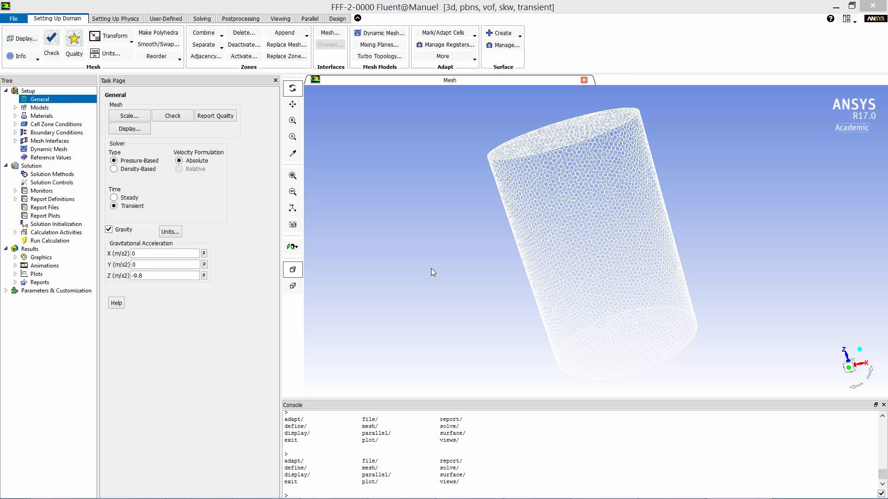
Check the gravitational acceleration along Z in Fluent's general setup
click(69, 11)
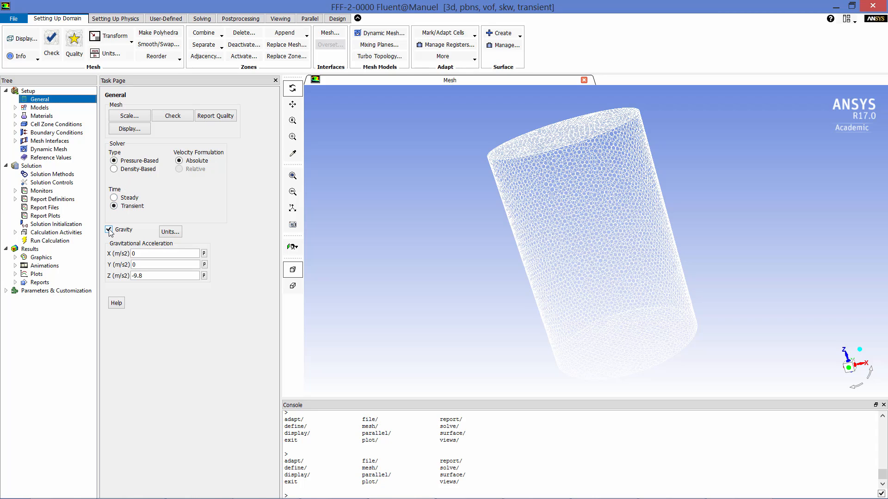
click(143, 276)
Review the Volume of Fluid multiphase settings and the k-omega viscous model settings, accepting both as they are
click(55, 108)
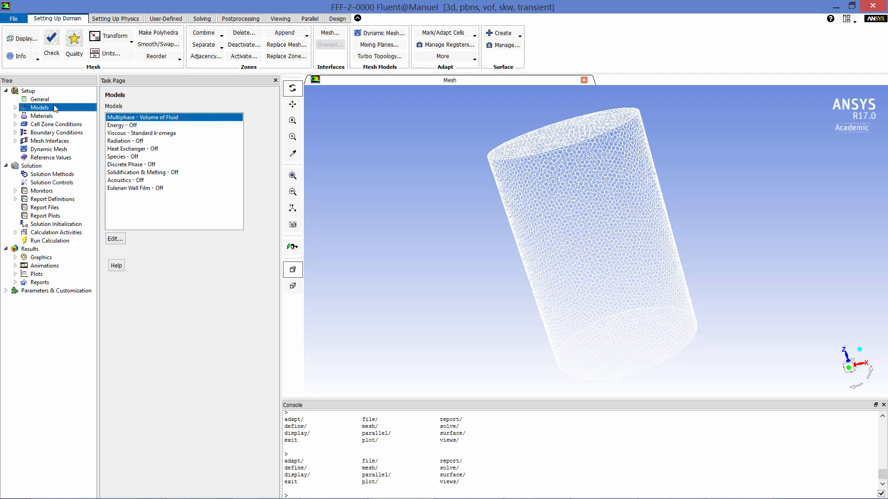
double_click(143, 117)
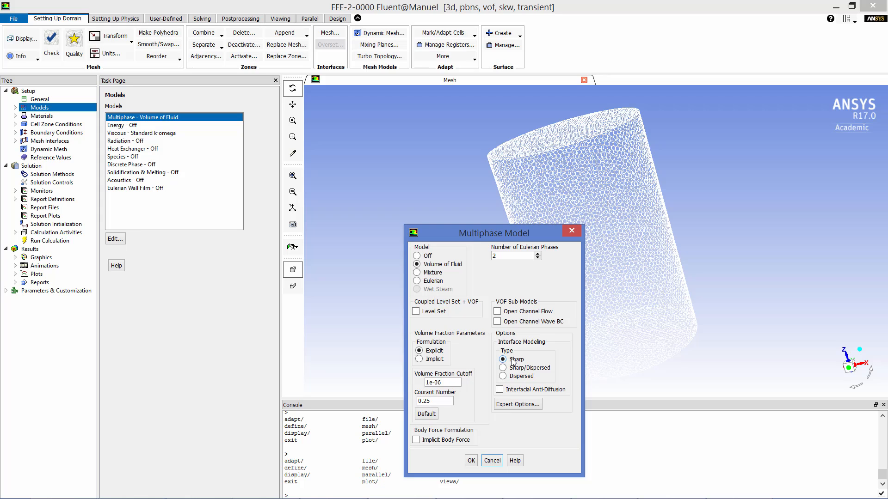
click(472, 461)
double_click(167, 133)
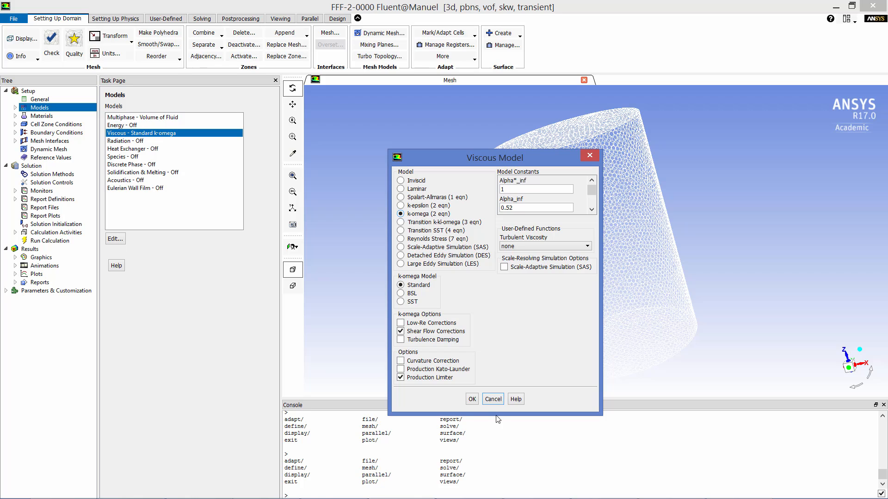
click(472, 400)
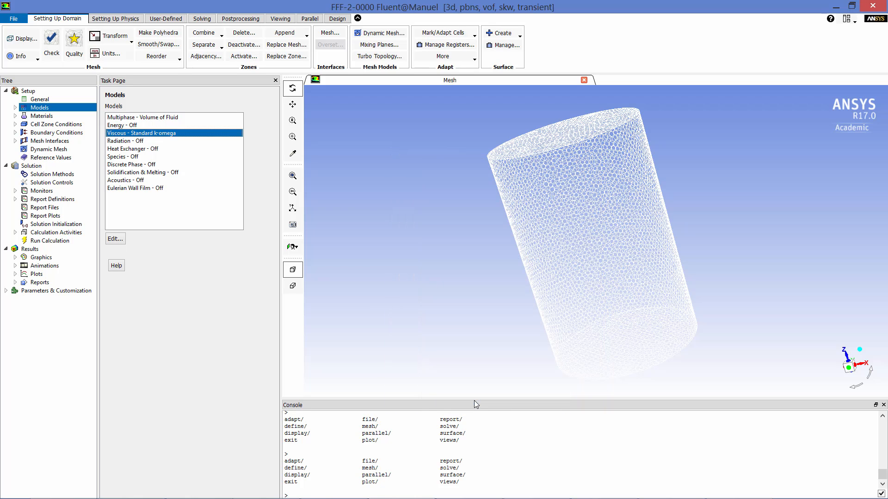
Review the vinegar-liquid and oil-liquid entries in the materials and inspect the oil's density and viscosity
click(75, 116)
double_click(130, 125)
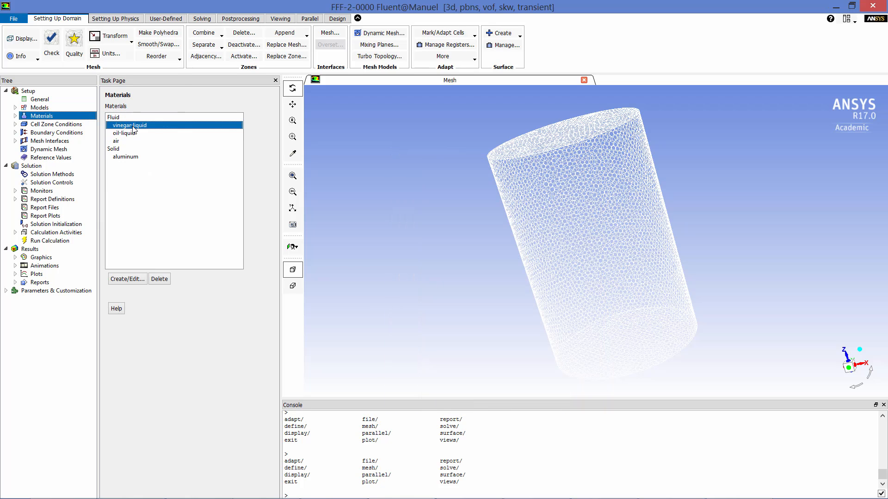
double_click(149, 133)
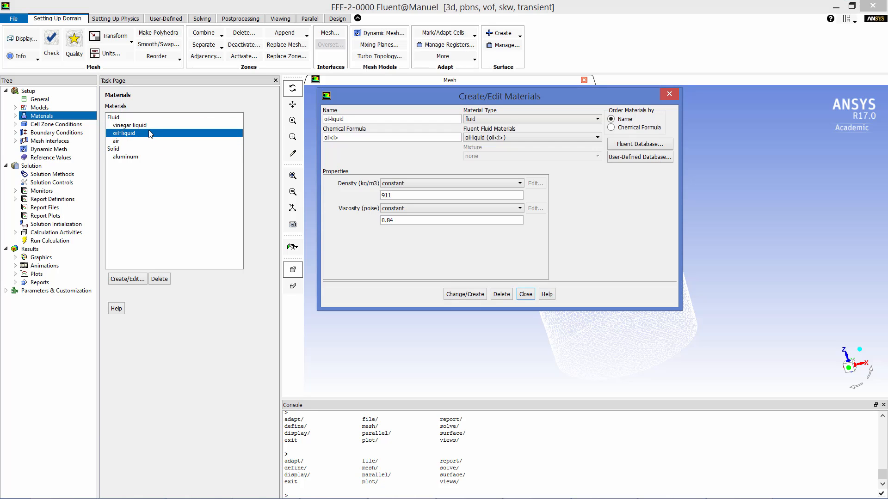
click(525, 295)
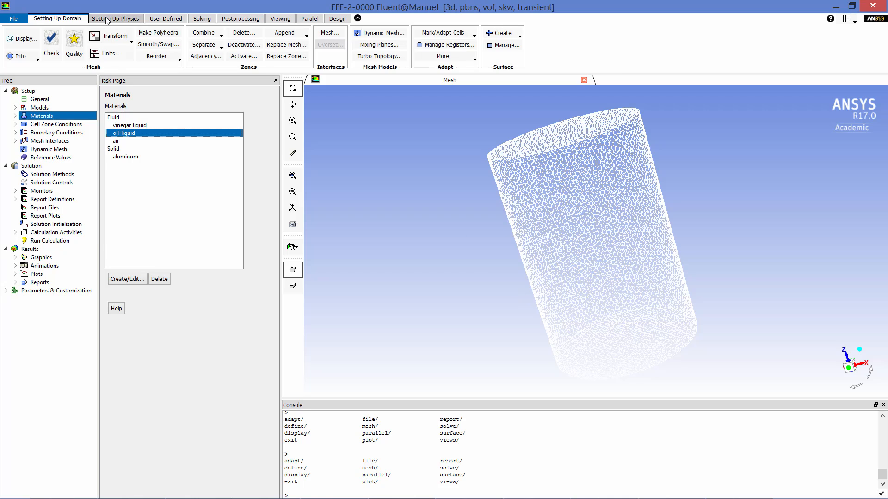
Check which fluids are assigned as the primary and secondary phases
click(115, 18)
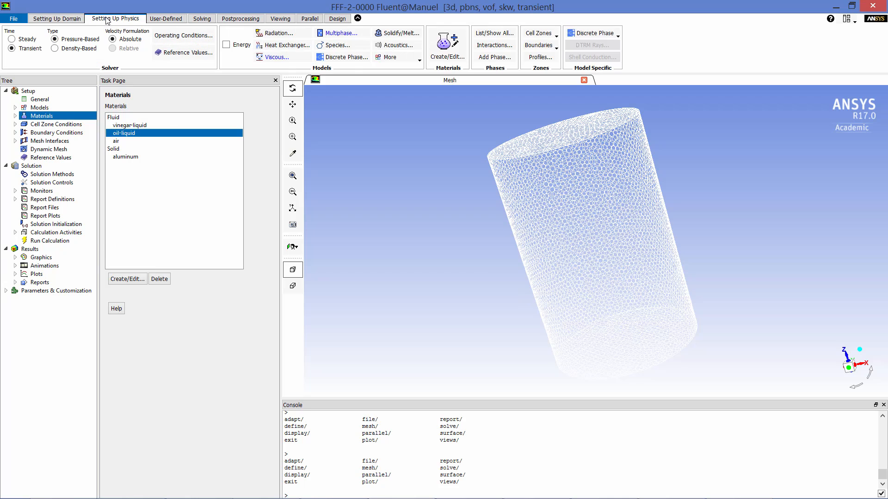
click(507, 35)
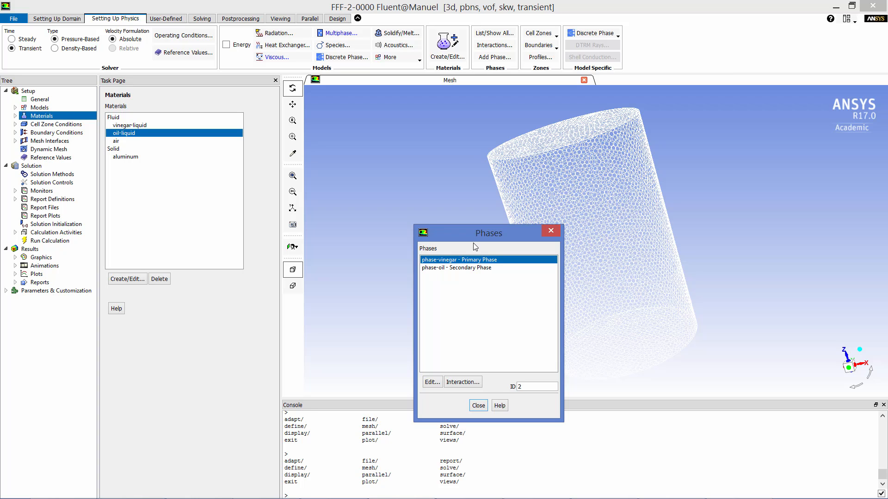
click(550, 231)
Review the mesh motion and rotational speed of the fluid_rot_lower and fluid_rot_upper cell zones, and select the fluid_stat zone
click(56, 124)
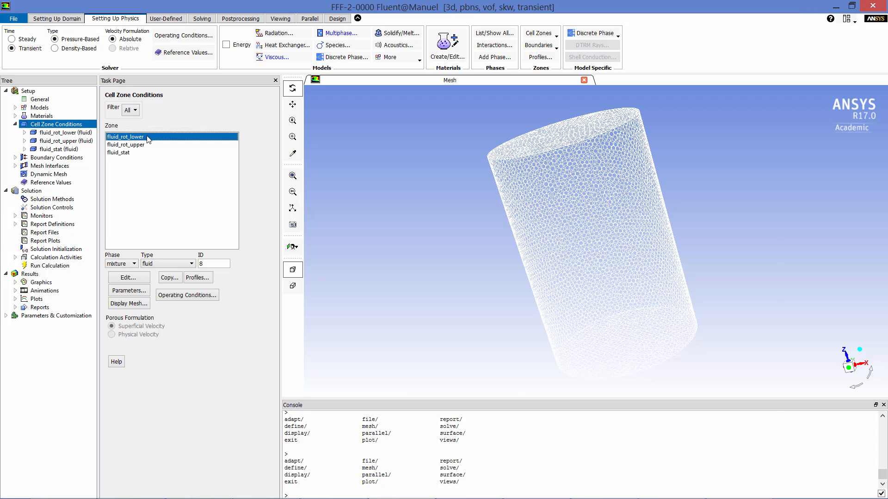
double_click(147, 137)
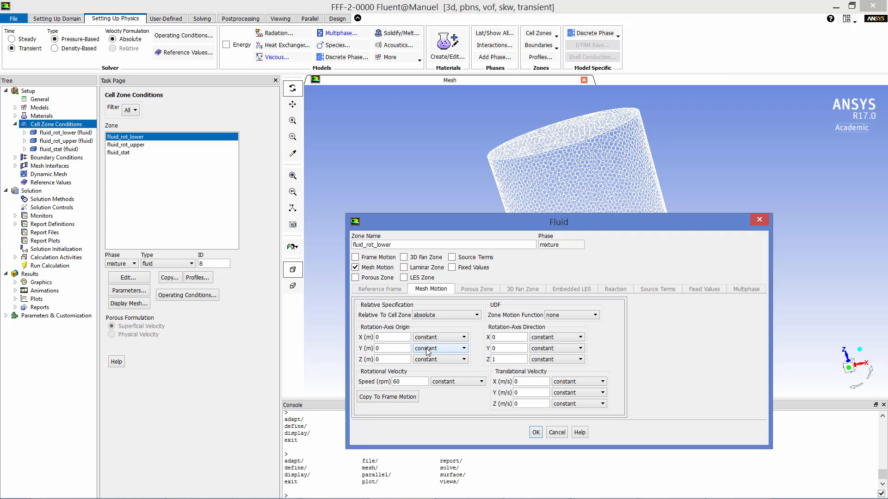
click(535, 434)
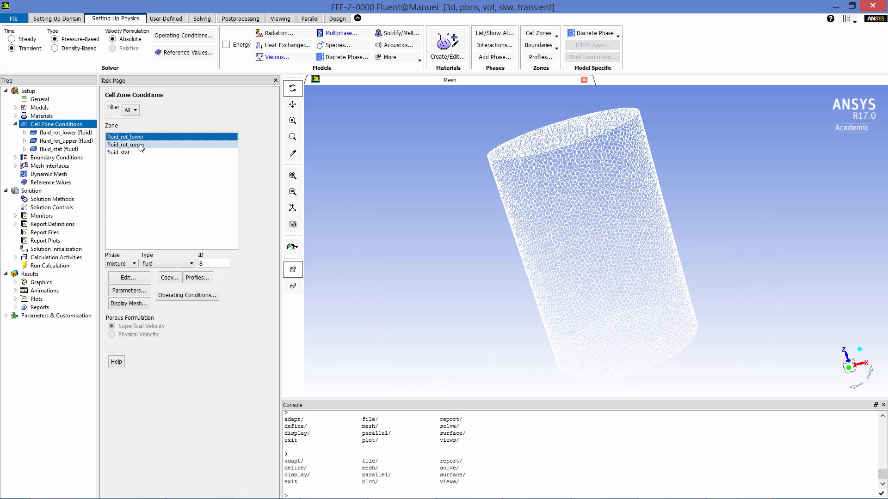
double_click(134, 145)
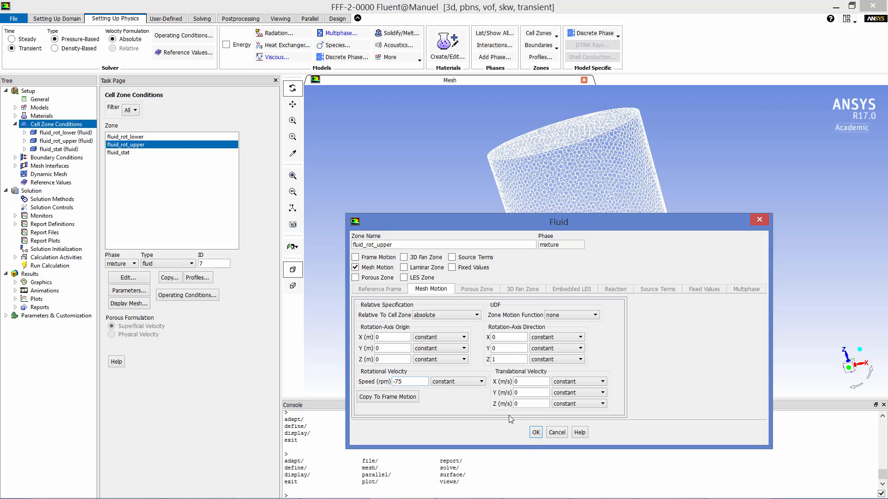
click(536, 433)
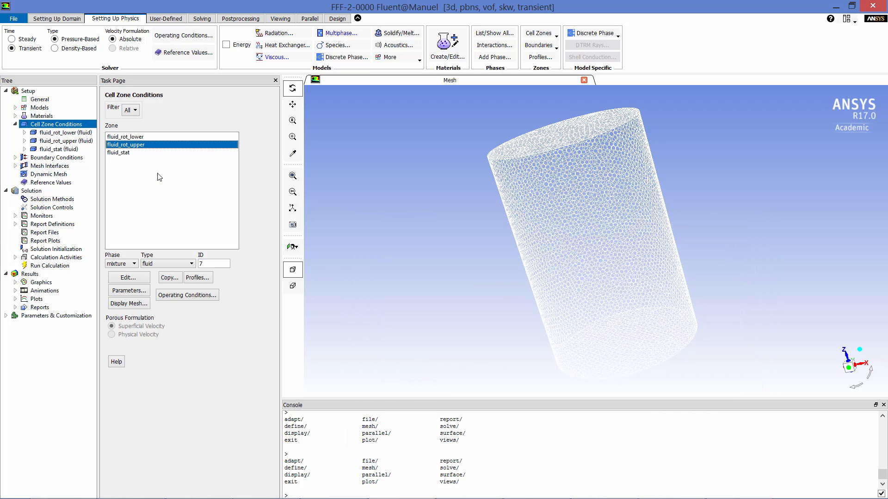
click(130, 153)
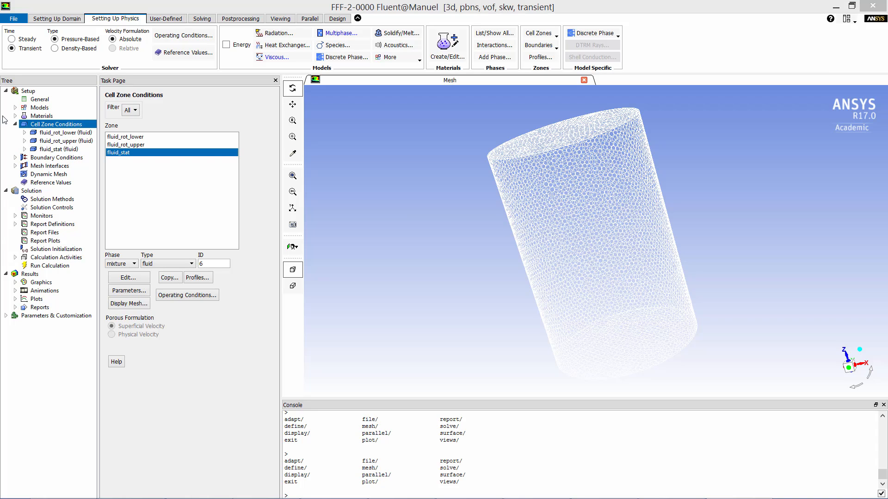
Look over the boundary conditions and inspect the interface zones paired in the contact_region mesh interface
click(50, 157)
click(50, 166)
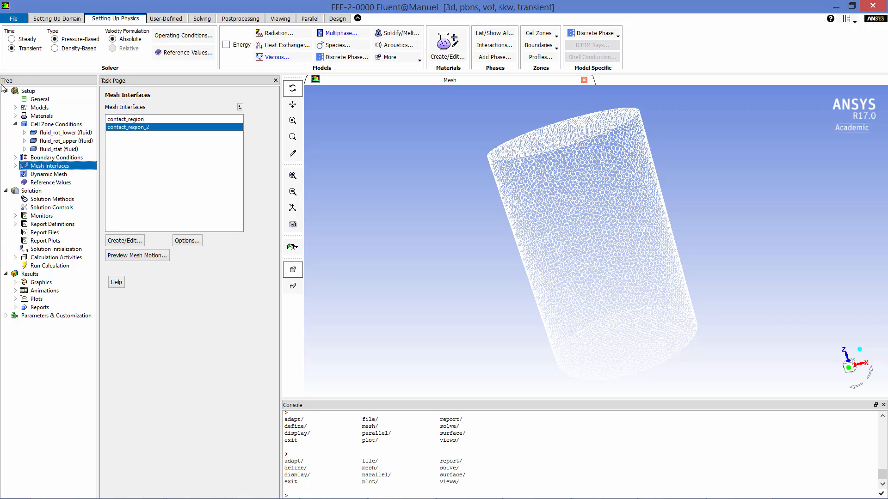
click(123, 120)
double_click(123, 121)
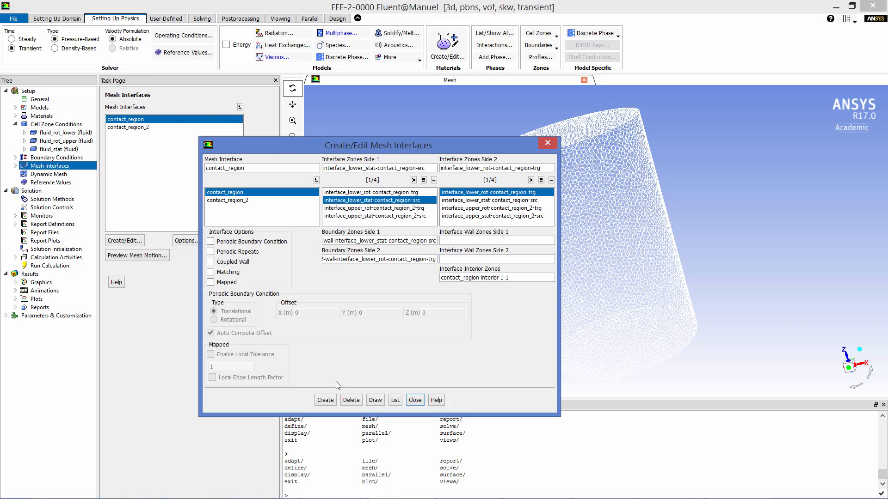
click(415, 400)
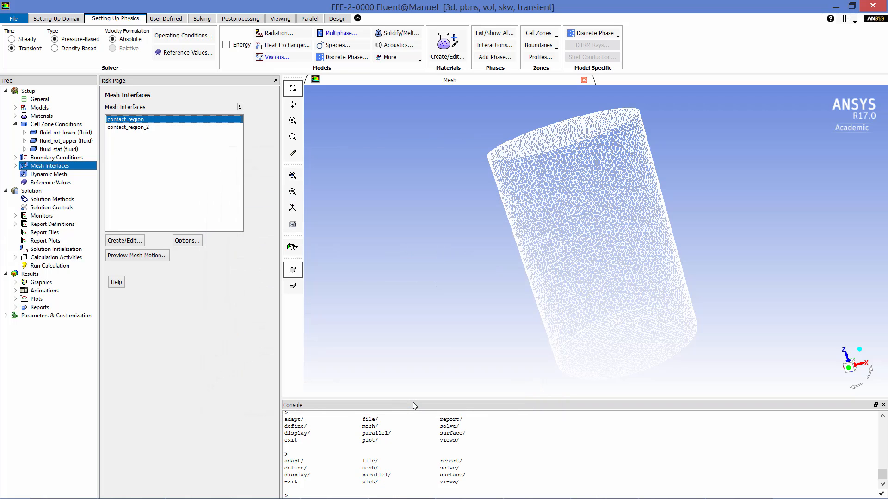
Initialize the solution with standard initialization and an oil volume fraction of 1, discarding the unsaved data
click(32, 192)
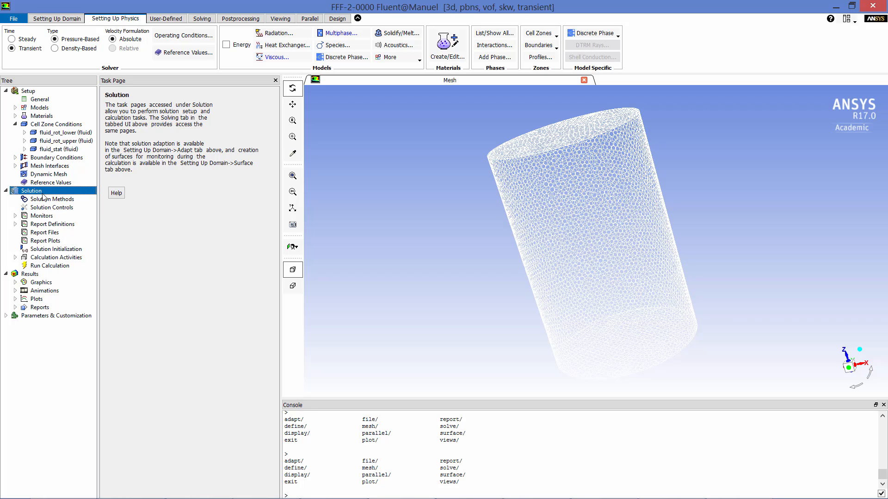
click(56, 249)
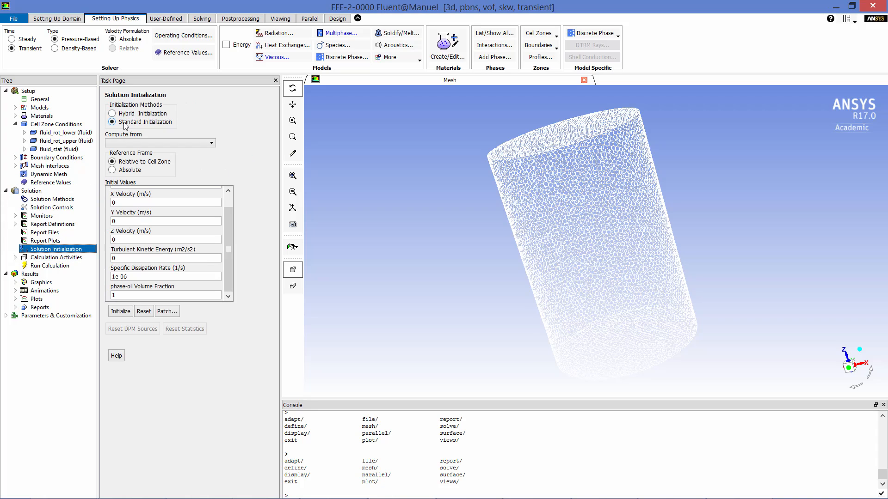
click(125, 313)
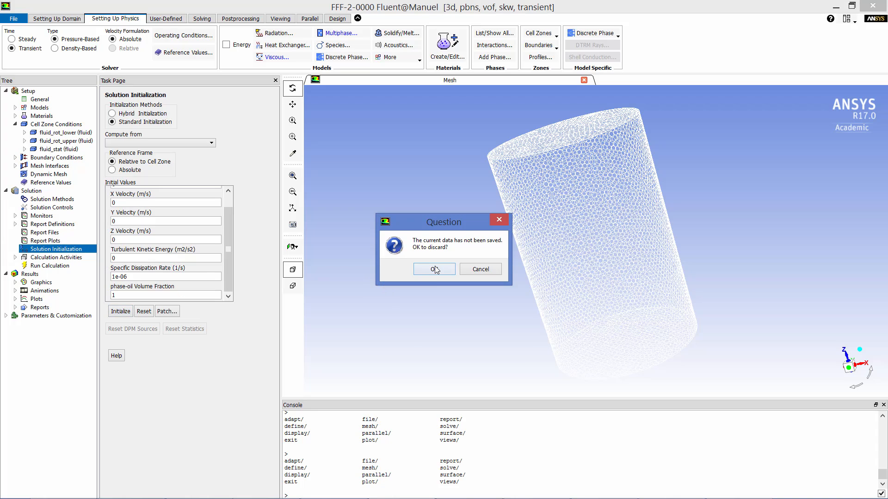
click(435, 269)
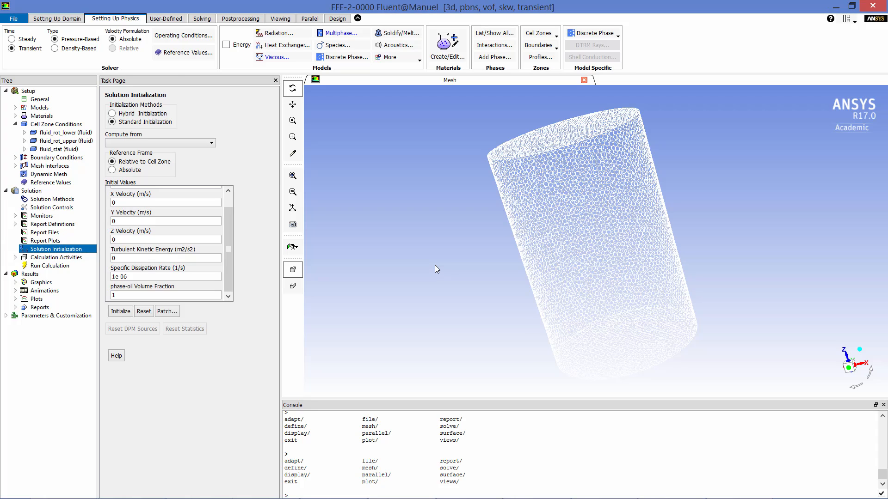
Mark the cells inside a hexahedral region spanning -4 to 4 m in X and Y and 0 to 0.75 m in Z
click(66, 18)
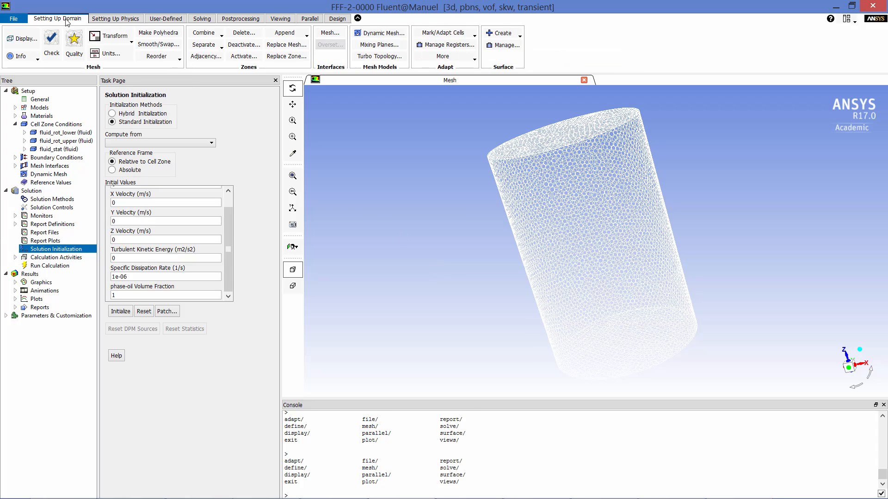
click(430, 34)
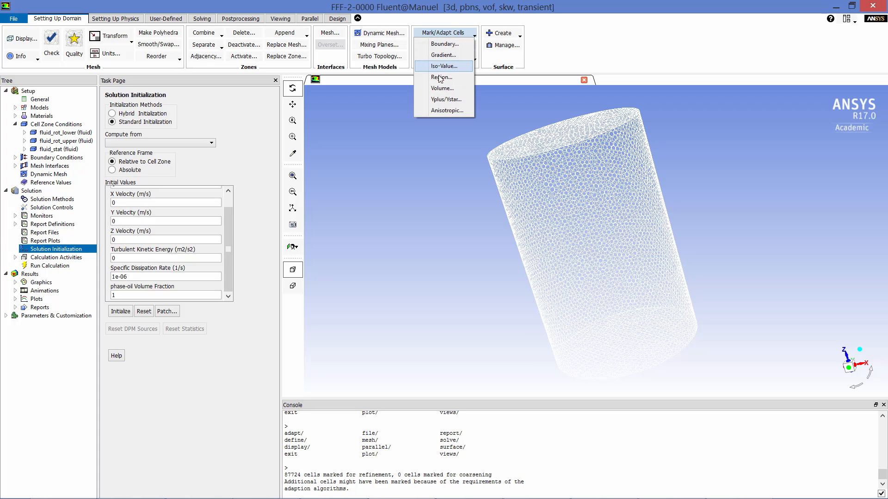
click(441, 77)
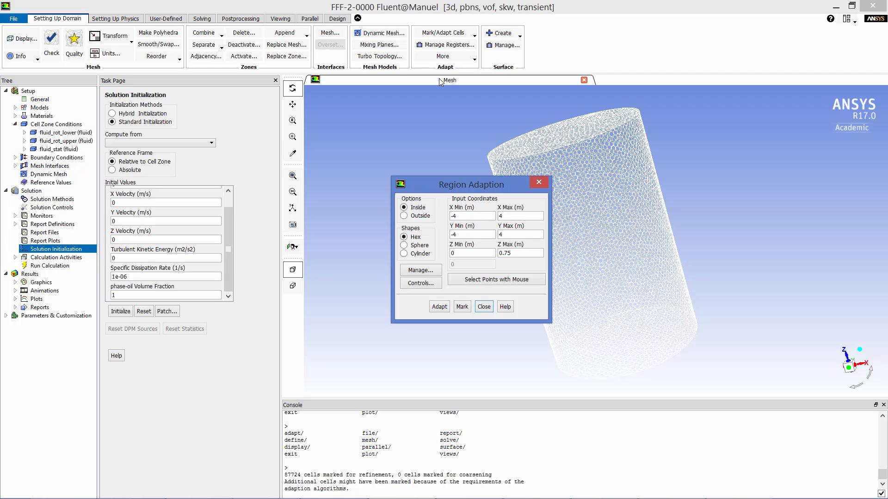
click(462, 307)
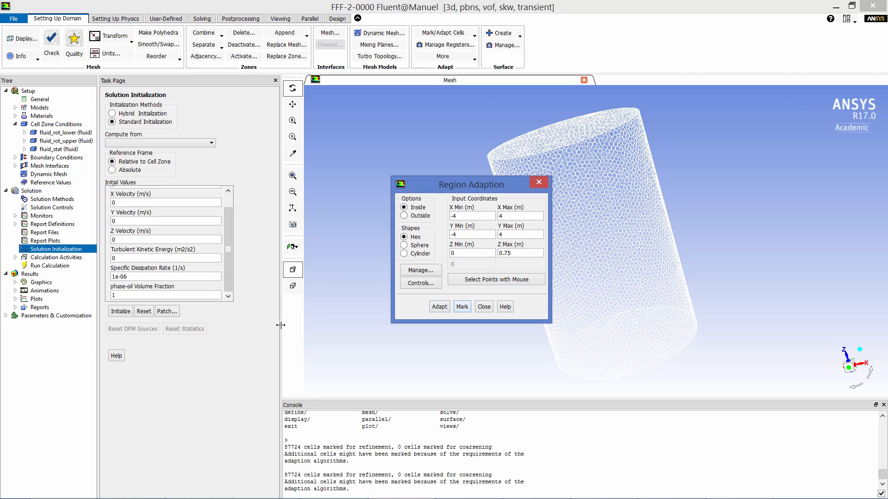
Patch the phase-oil volume fraction to 0 in the hexahedron-r2 register
click(166, 311)
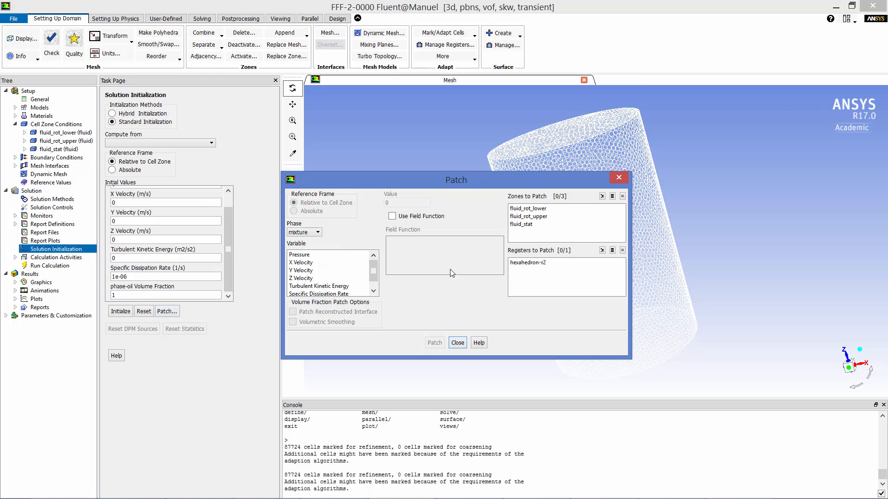
click(526, 264)
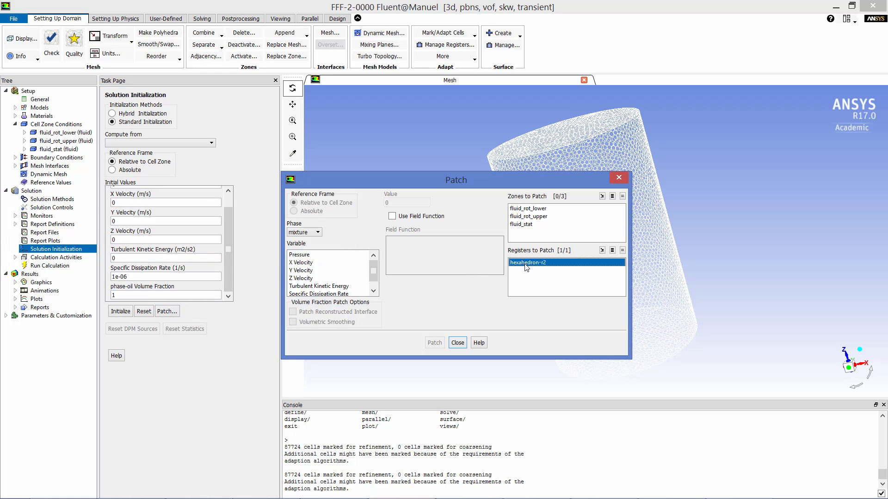
click(316, 233)
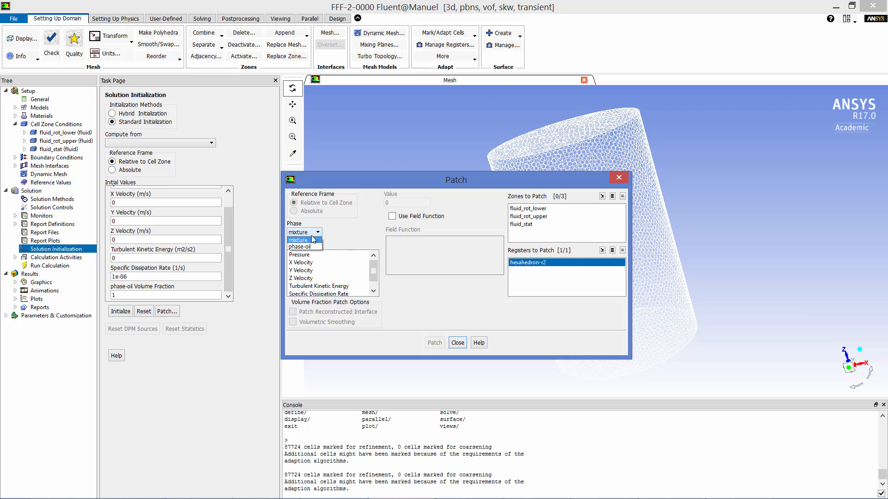
click(308, 246)
click(311, 255)
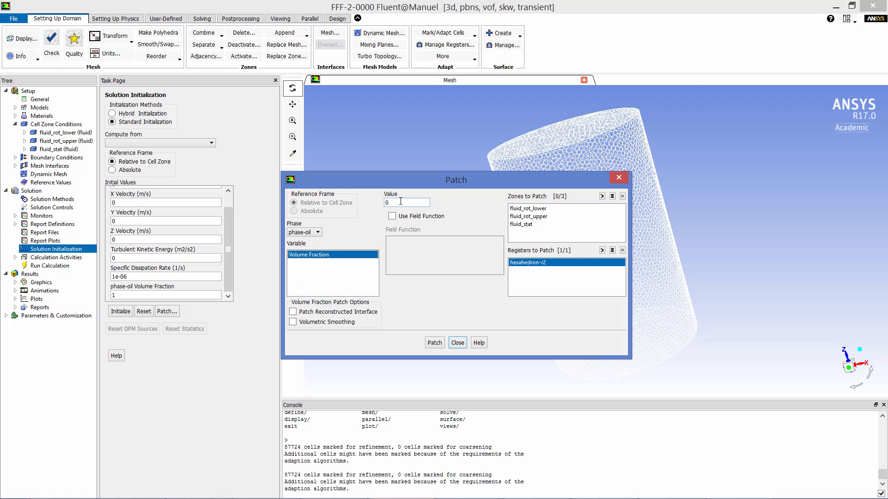
click(435, 346)
click(456, 346)
Start the transient calculation with 2000 time steps and a fixed time step size of 0.01 s
click(47, 267)
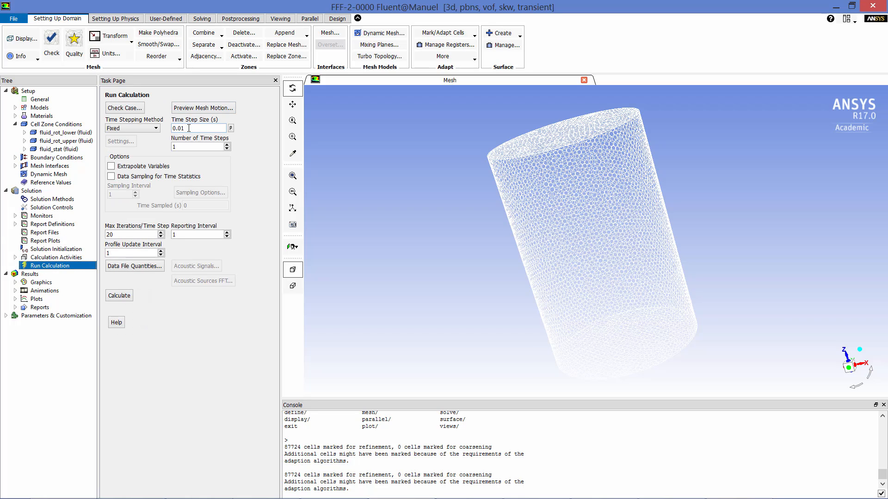
key(Tab)
text(2000)
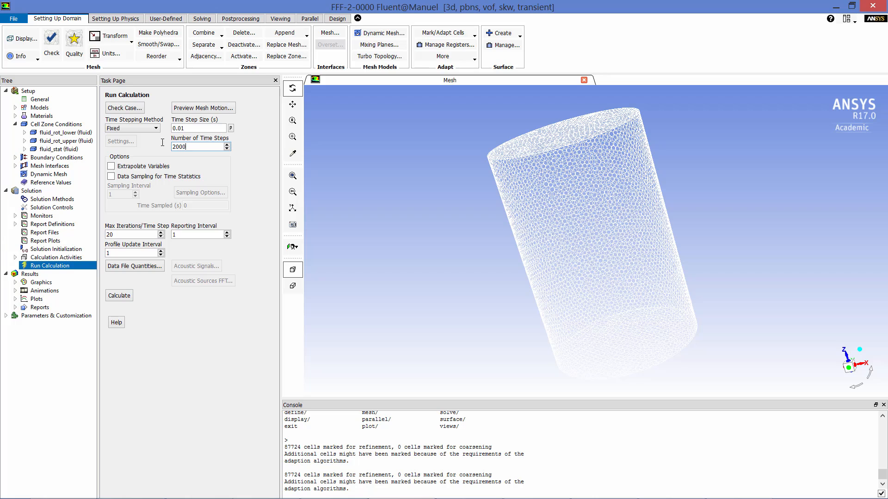
click(119, 296)
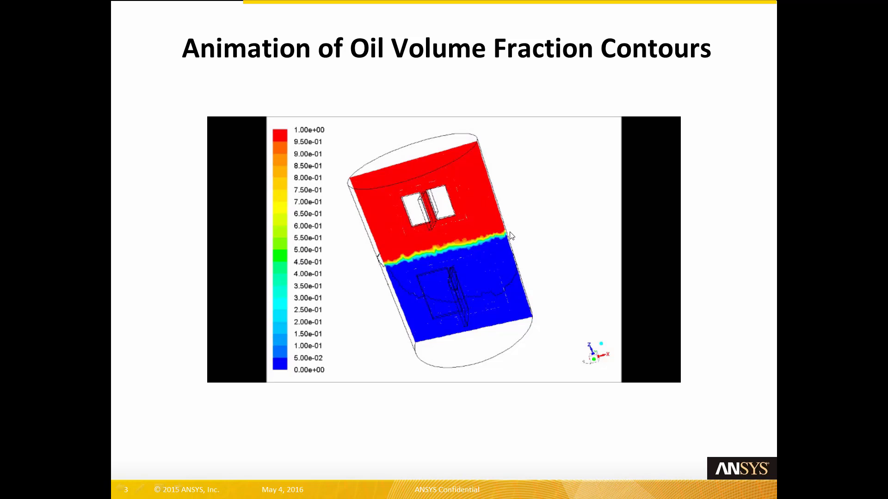
click(232, 365)
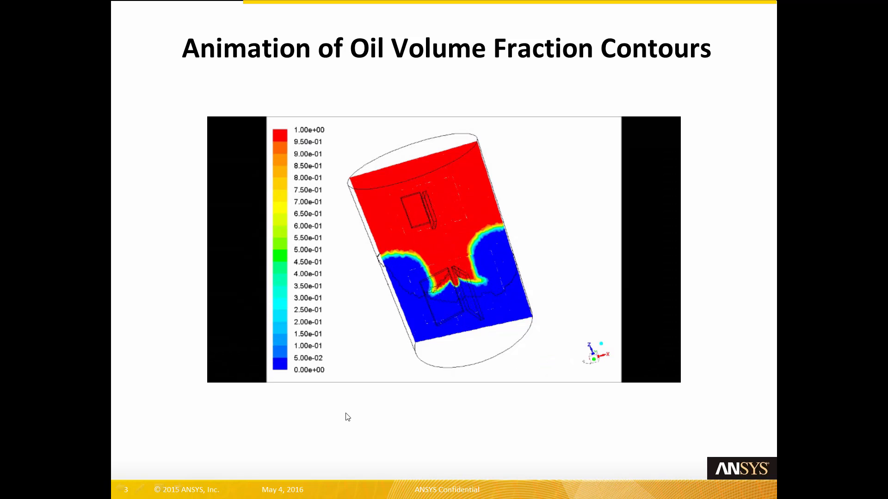